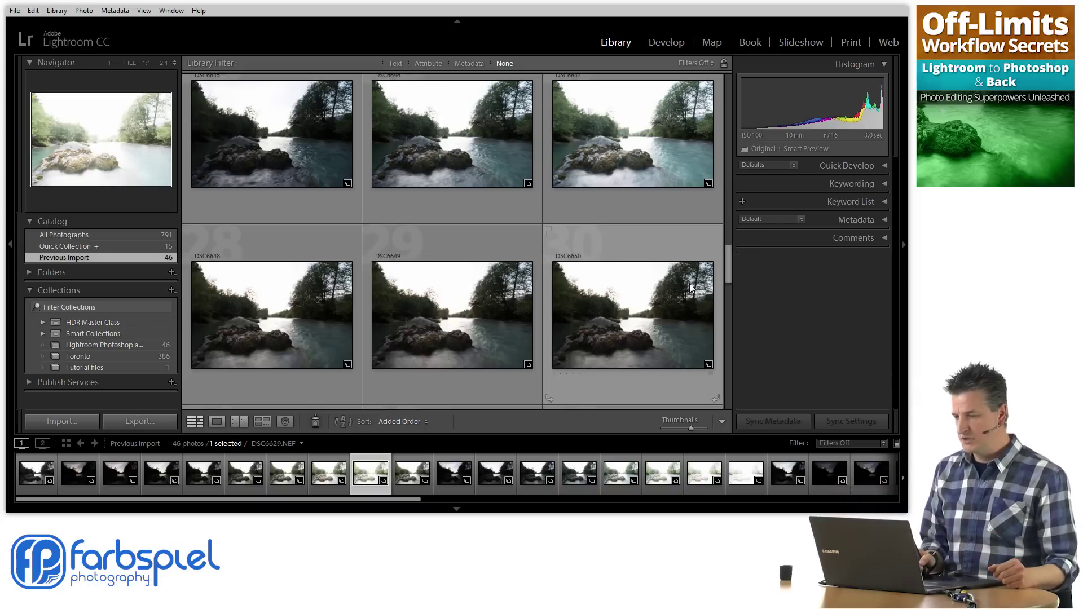
- Examine the imported river exposures, viewing the dark _DSC6622 and the brighter _DSC6653 enlarged
left_click_drag(730, 256, 729, 332)
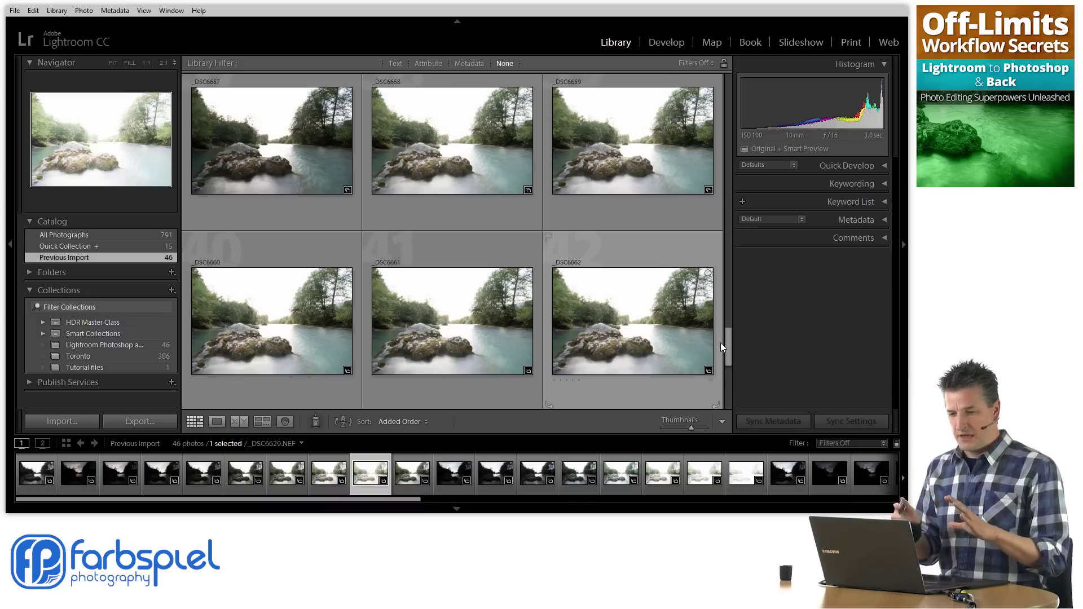
left_click_drag(728, 341, 733, 318)
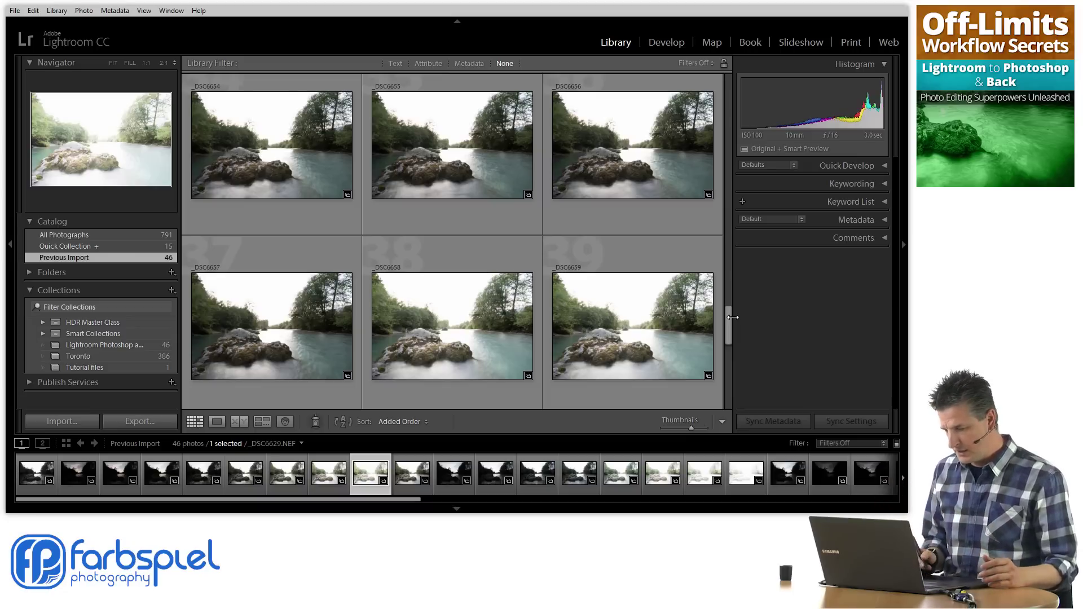
left_click_drag(728, 337, 728, 91)
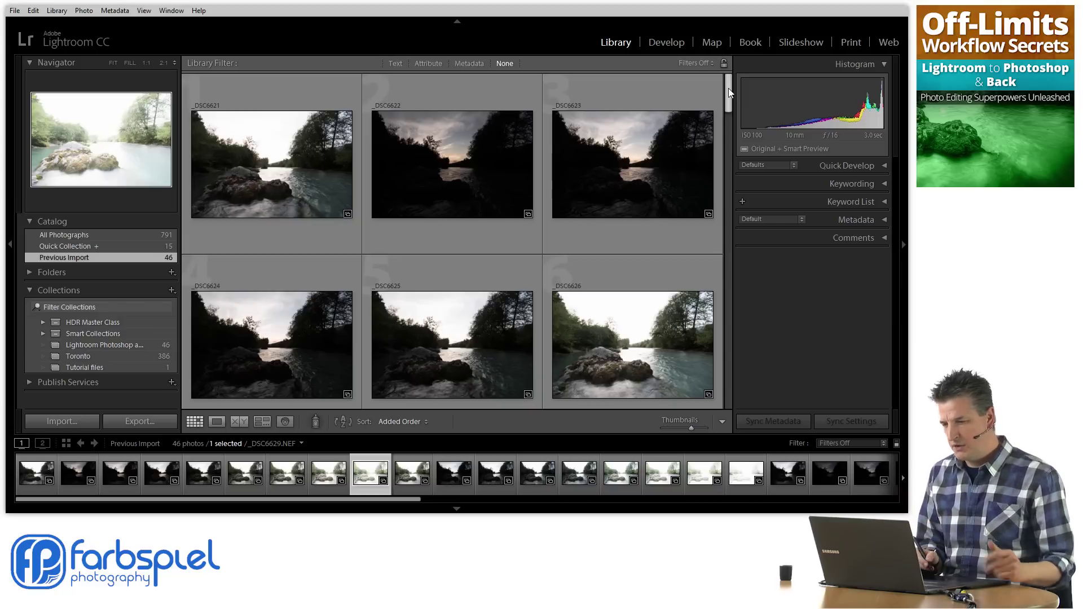
left_click(471, 194)
double_click(471, 194)
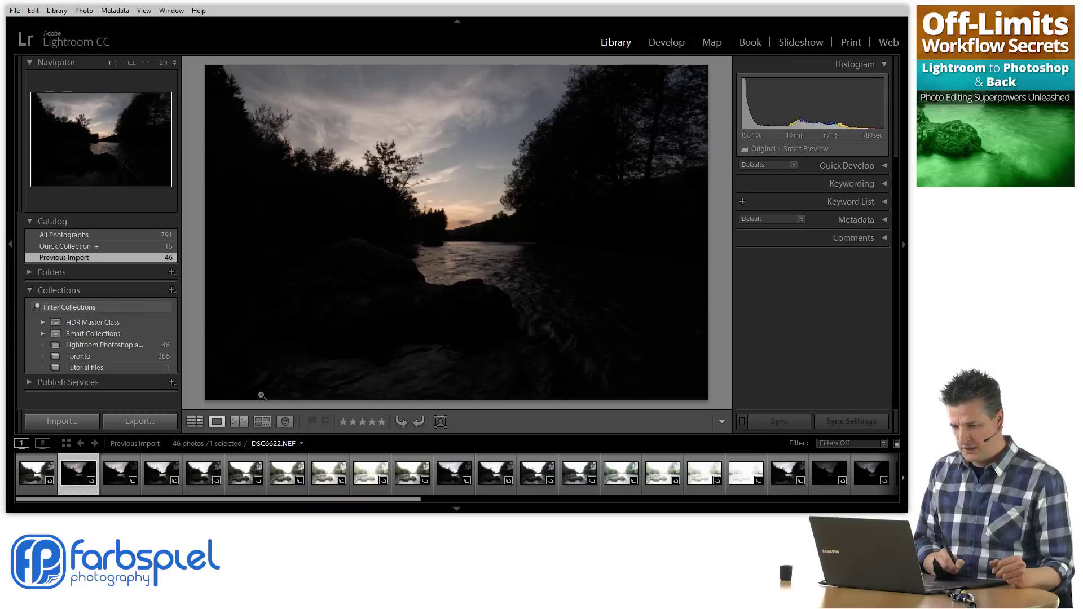
left_click(195, 421)
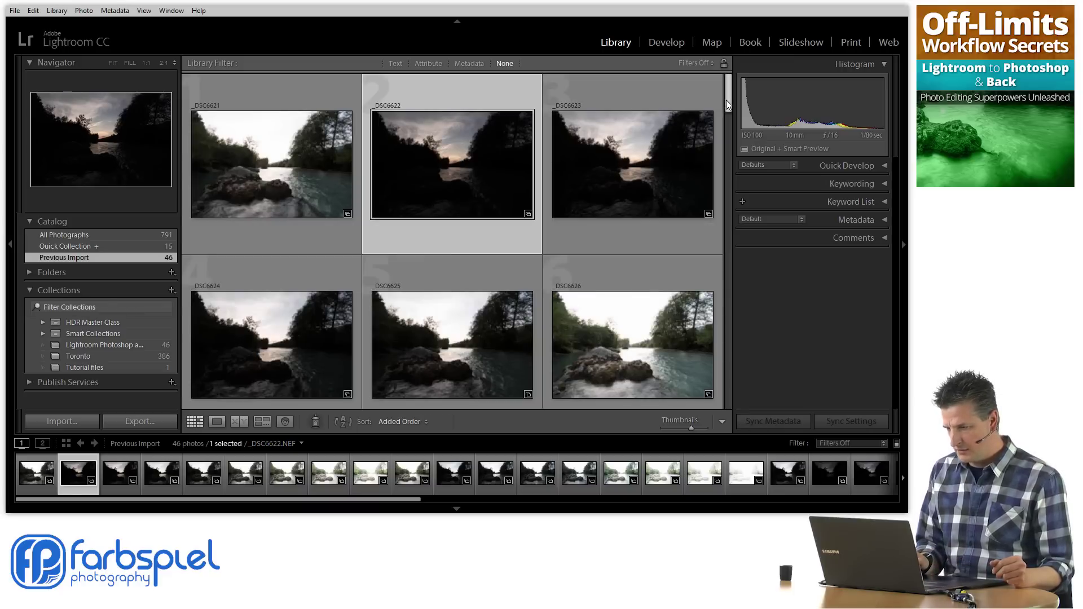
left_click_drag(728, 109, 734, 304)
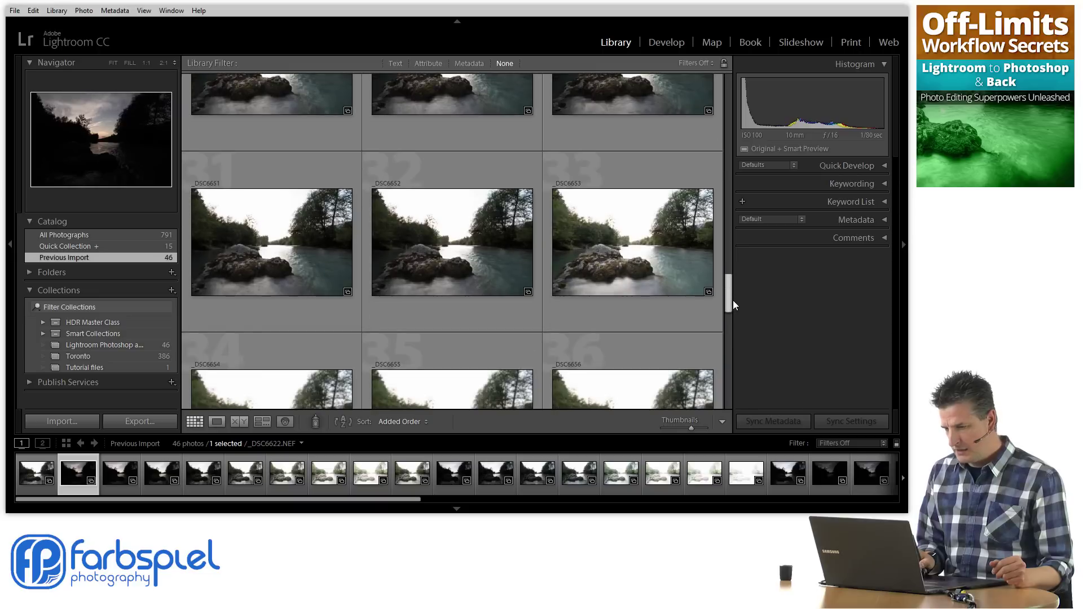
double_click(626, 255)
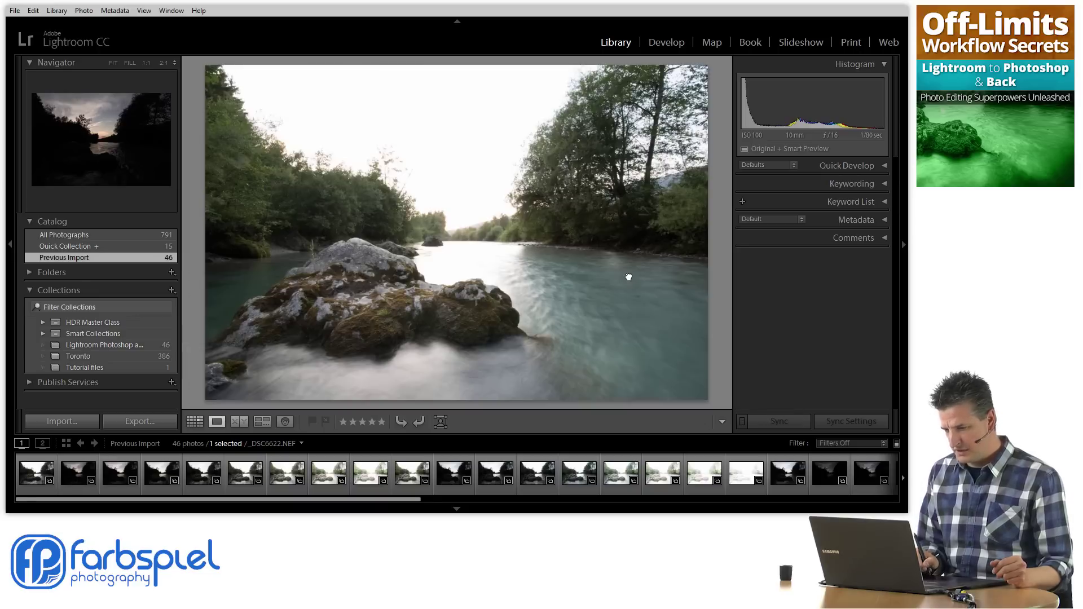
left_click(623, 274)
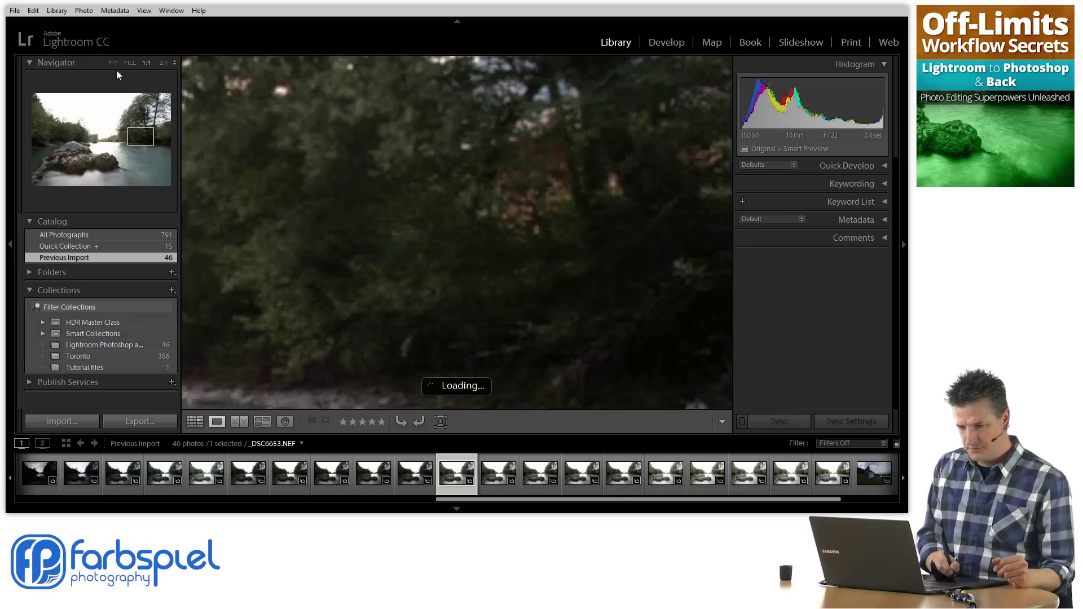
left_click(114, 63)
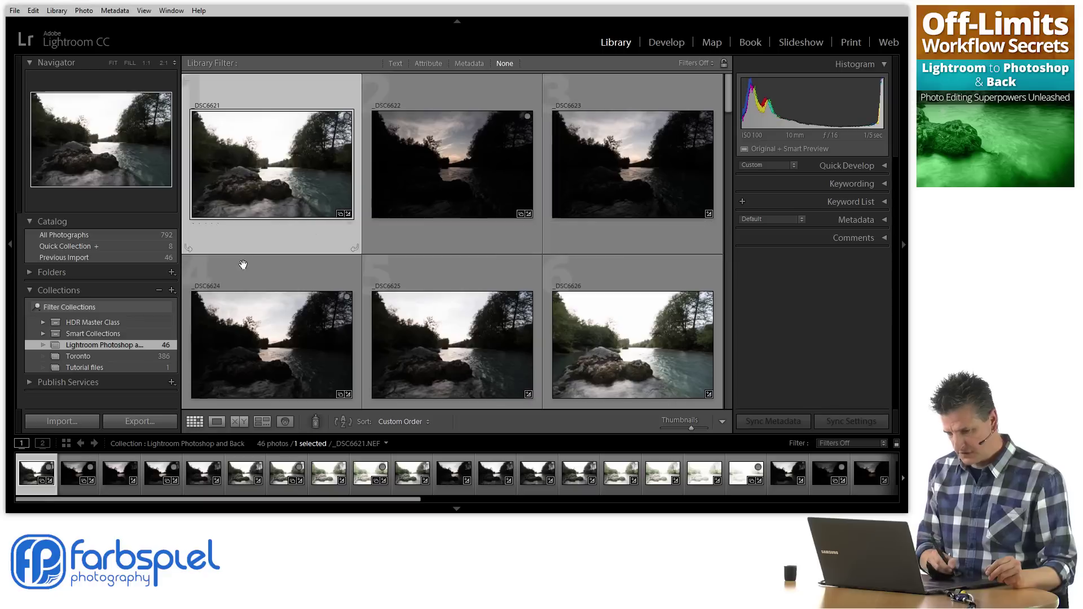
- Send photos _DSC6621 through _DSC6662 of the Lightroom Photoshop and Back collection to Photomatix Pro
left_click_drag(728, 91, 737, 345)
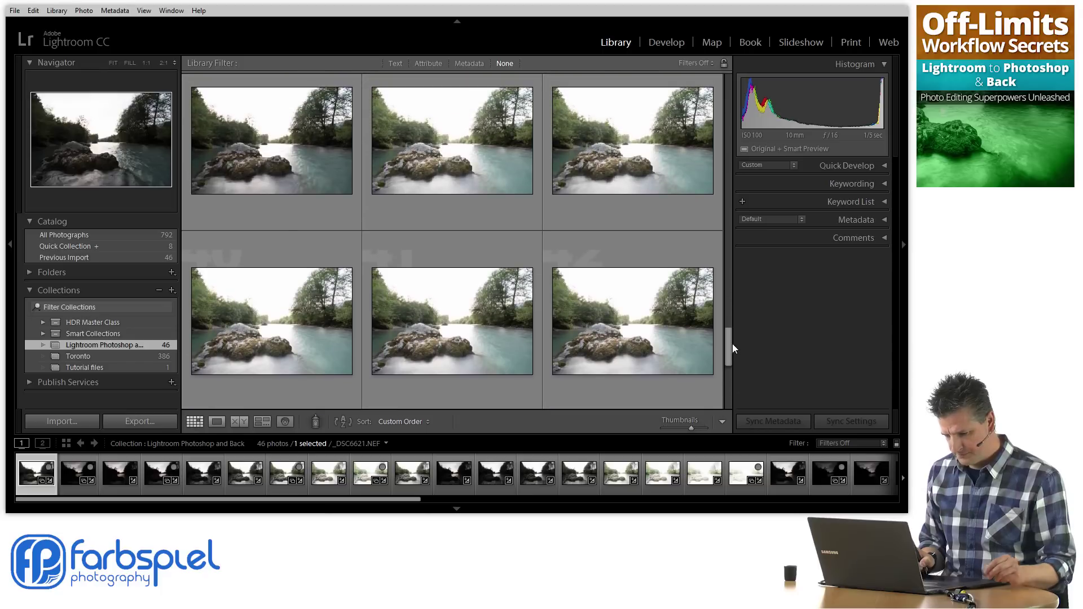
left_click(662, 340, "shift")
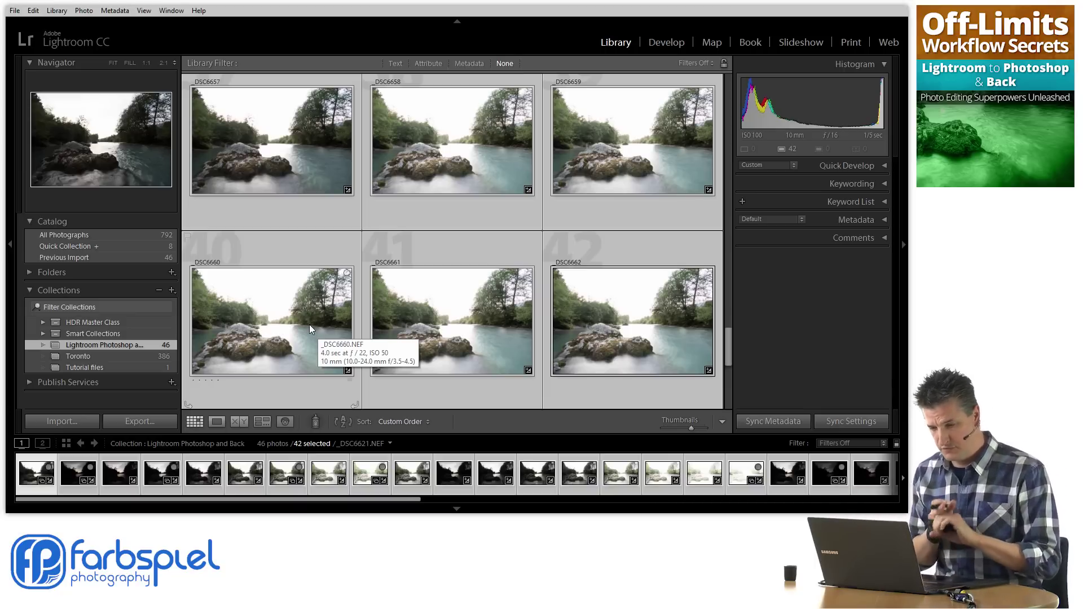
right_click(286, 313)
mouse_move(337, 444)
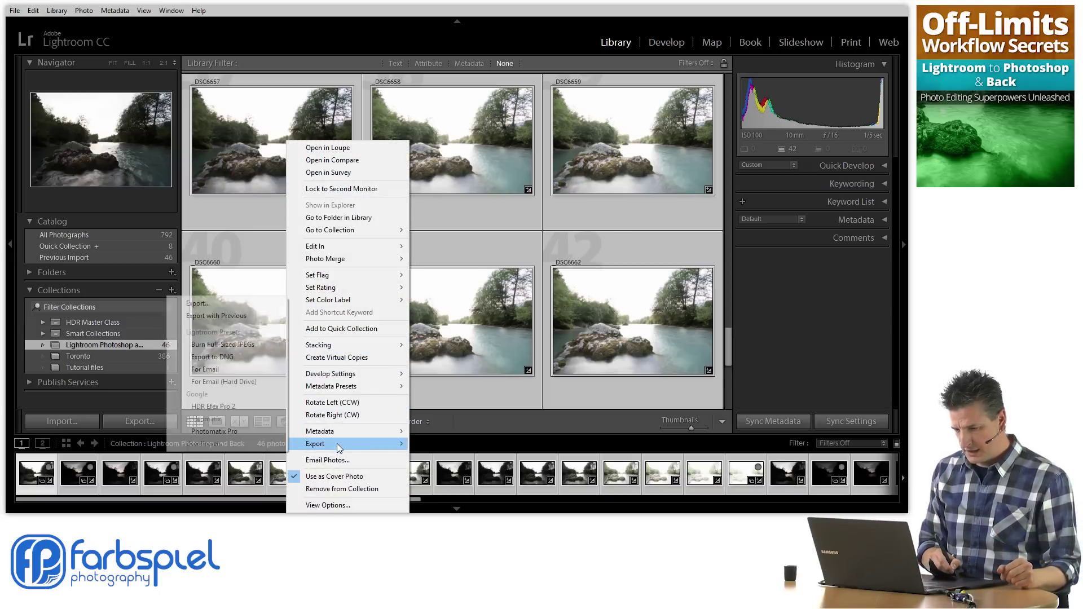
left_click(244, 432)
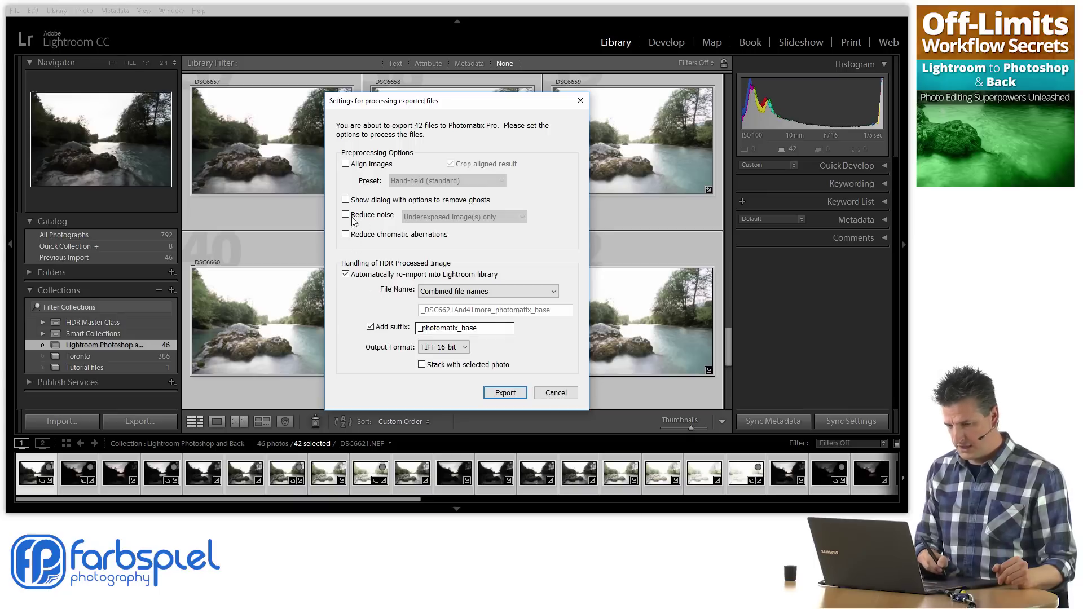
- Change the processed file's suffix to _photomatix_water and export the selected exposures
left_click(460, 329)
left_click(462, 328)
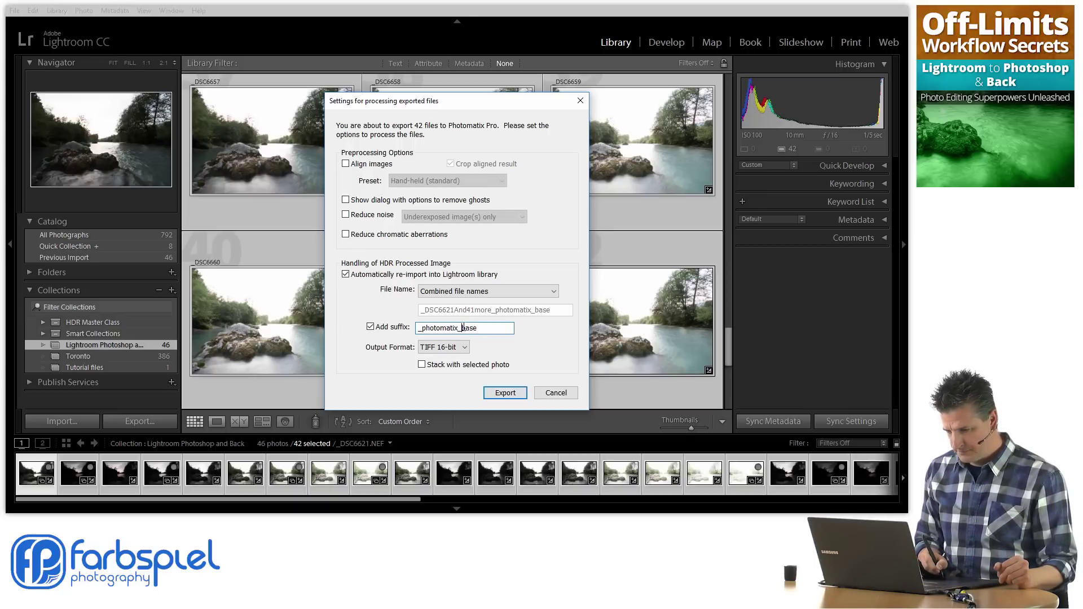
left_click_drag(462, 327, 482, 325)
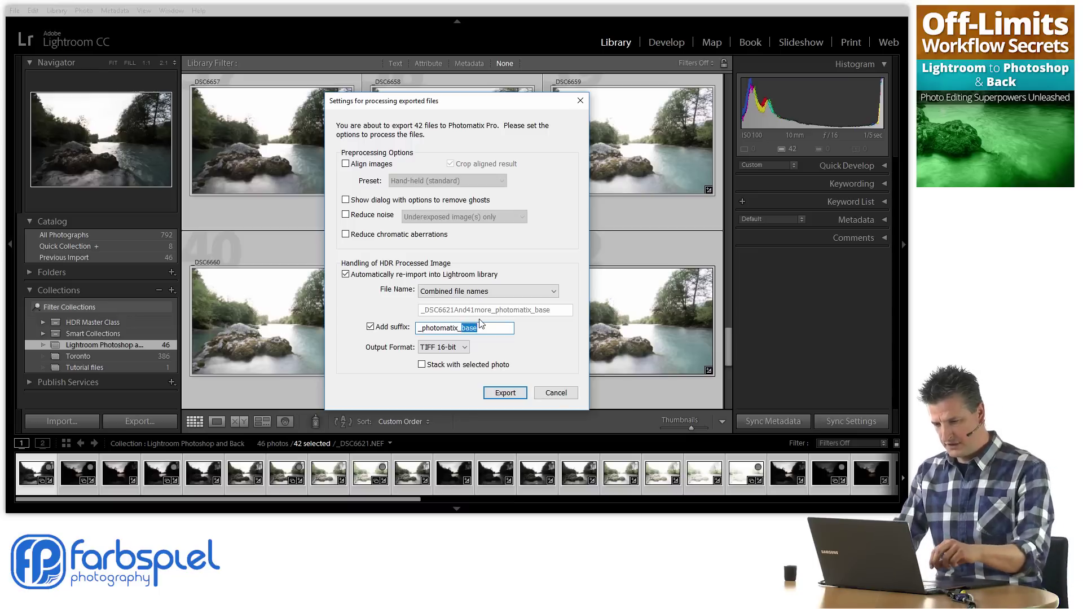
type("water")
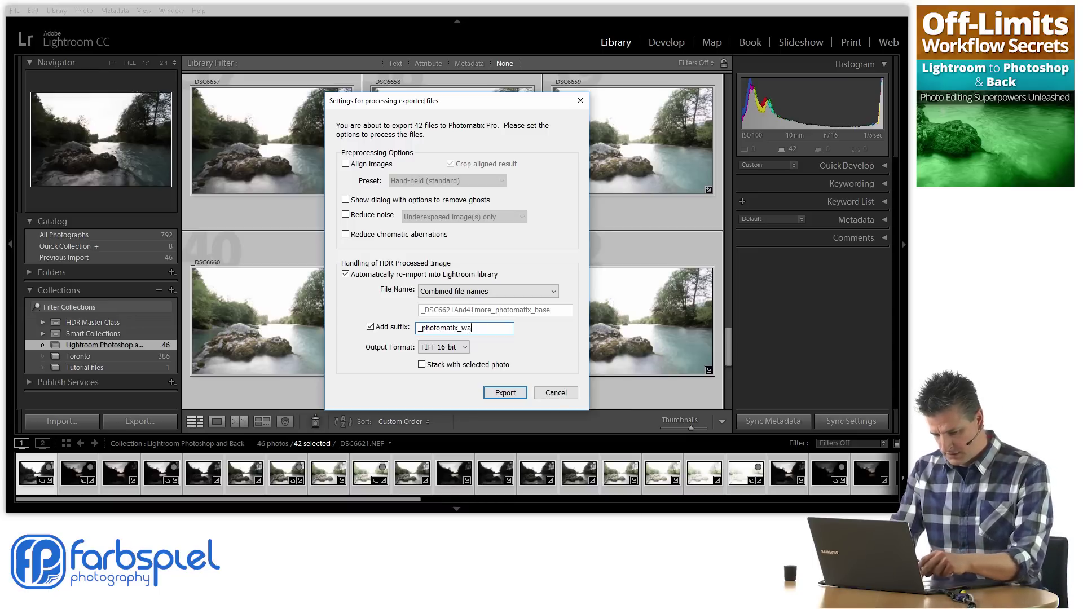
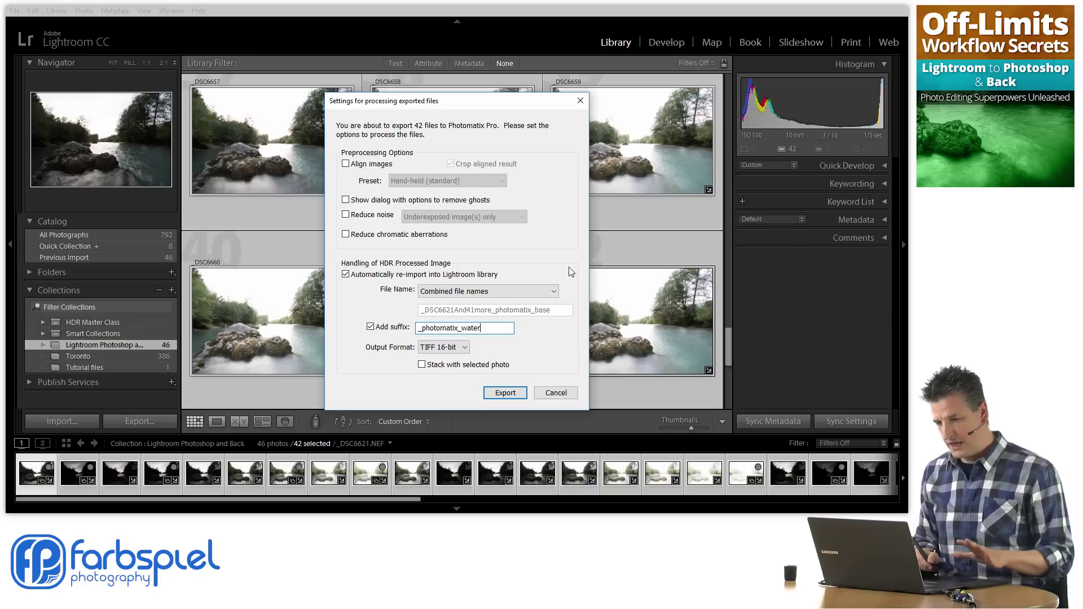
left_click(514, 397)
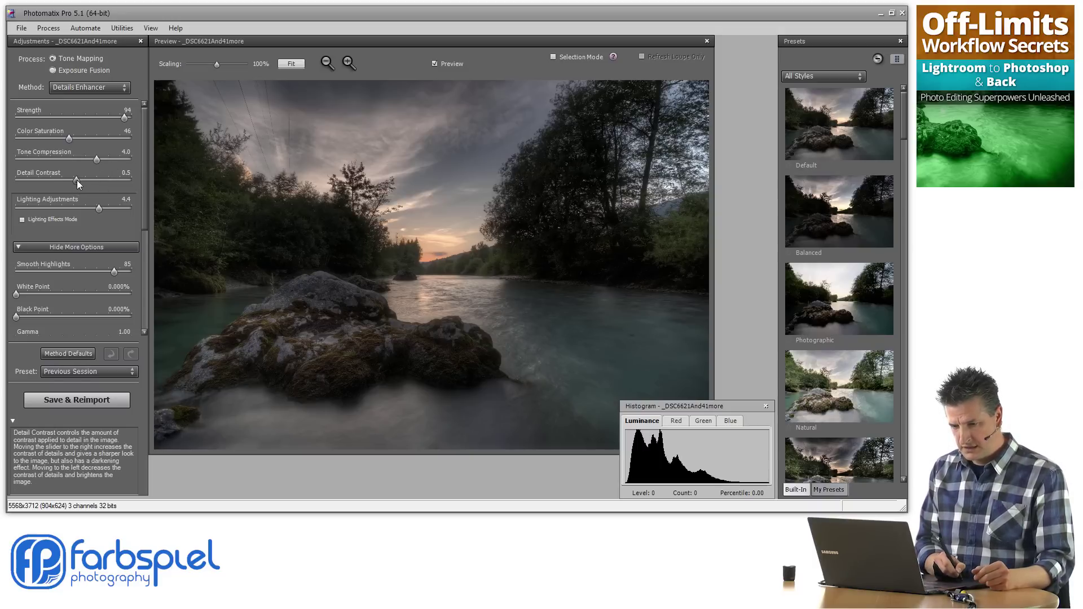
- Set Detail Contrast to -10.0 and try Lighting Adjustments at both extremes, ending at 10.0
left_click_drag(21, 181, 16, 182)
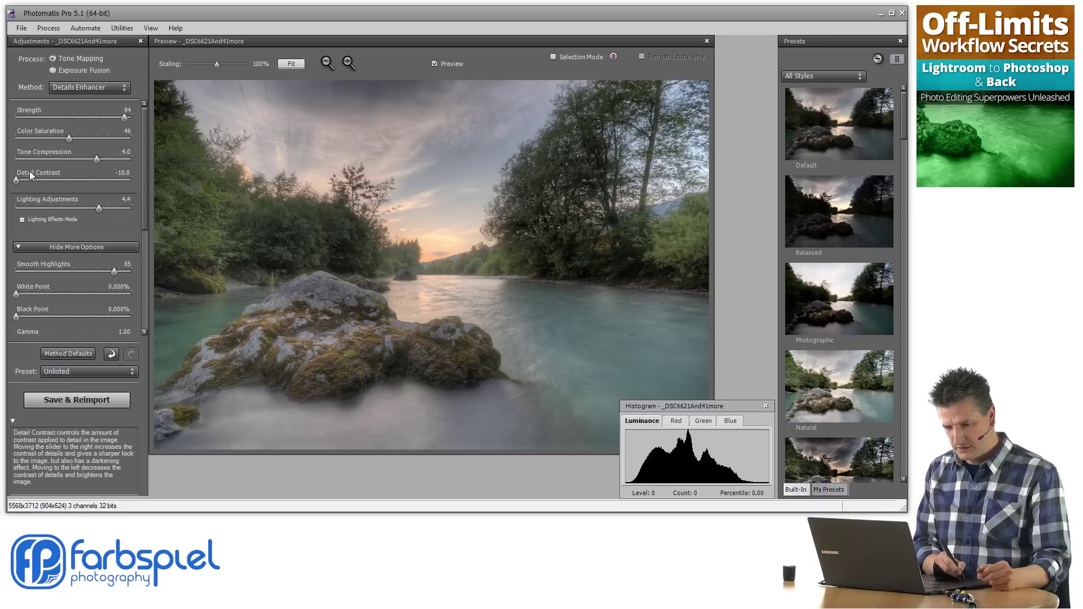
left_click_drag(99, 208, 105, 210)
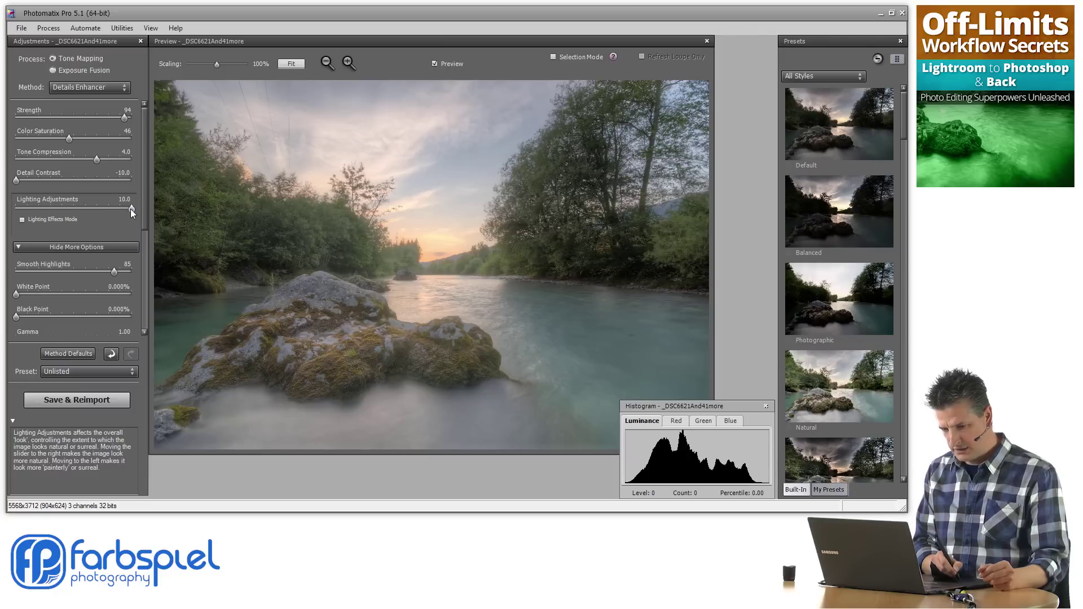
left_click_drag(43, 208, 42, 212)
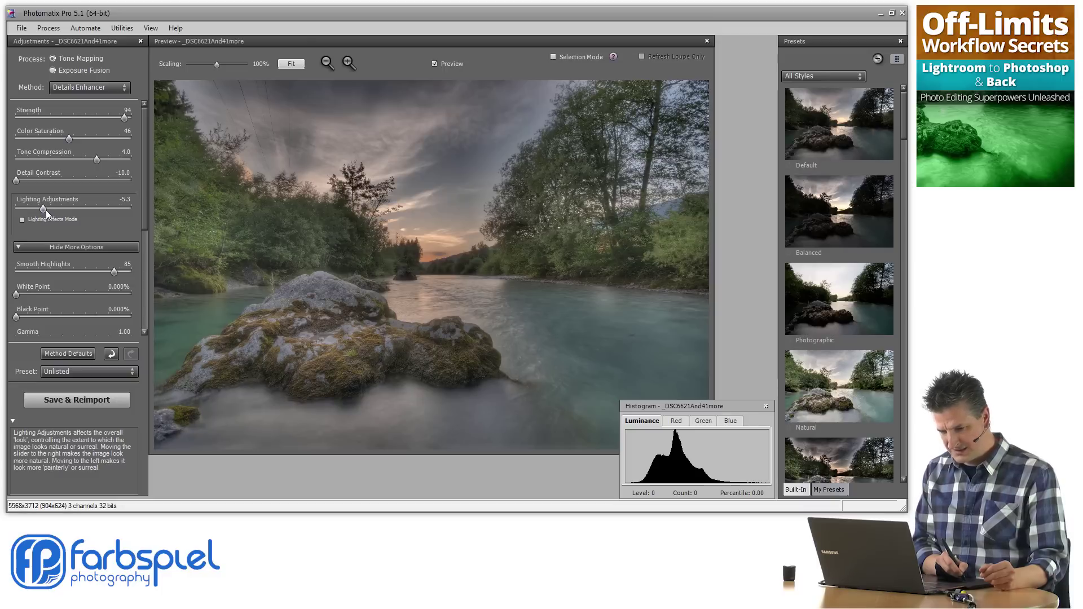
left_click_drag(49, 208, 43, 208)
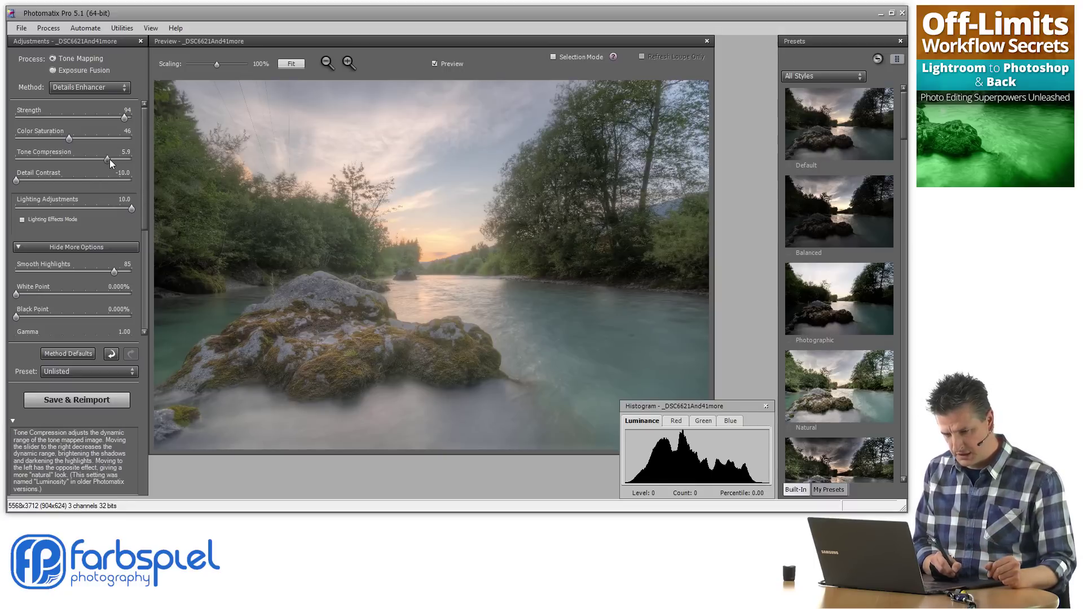
- Try different Tone Compression and Strength amounts, ending with Tone Compression 4.1 and Strength 54
left_click_drag(129, 159, 133, 163)
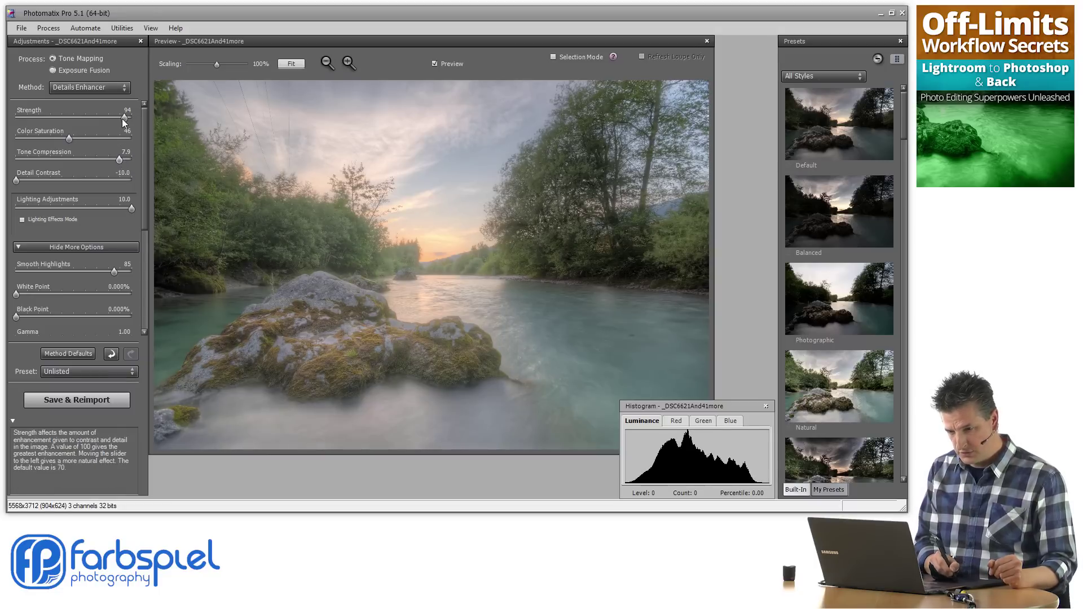
left_click_drag(105, 118, 96, 118)
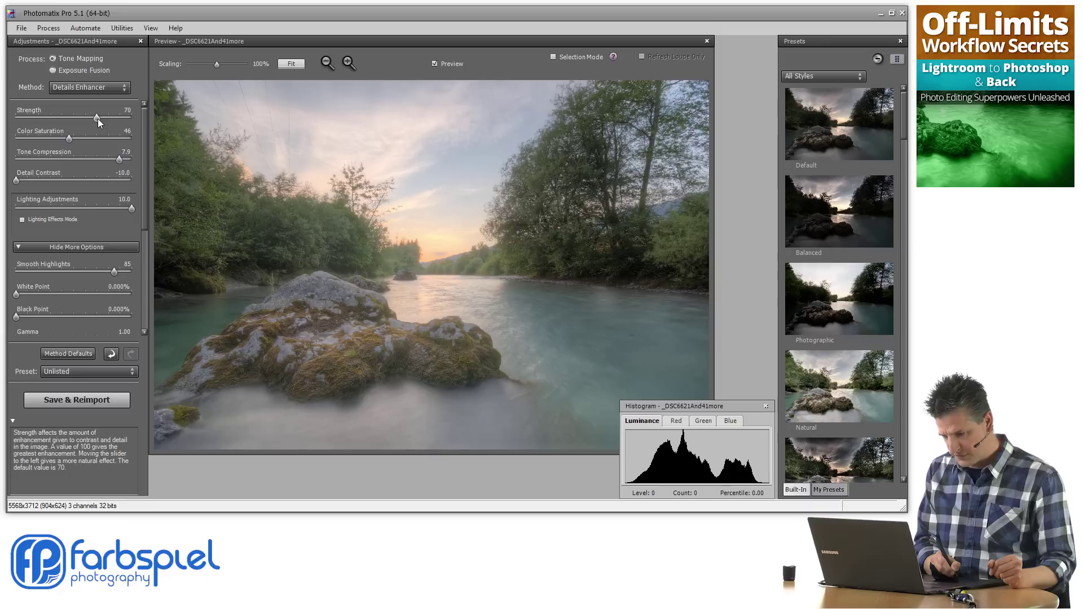
left_click_drag(77, 120, 65, 119)
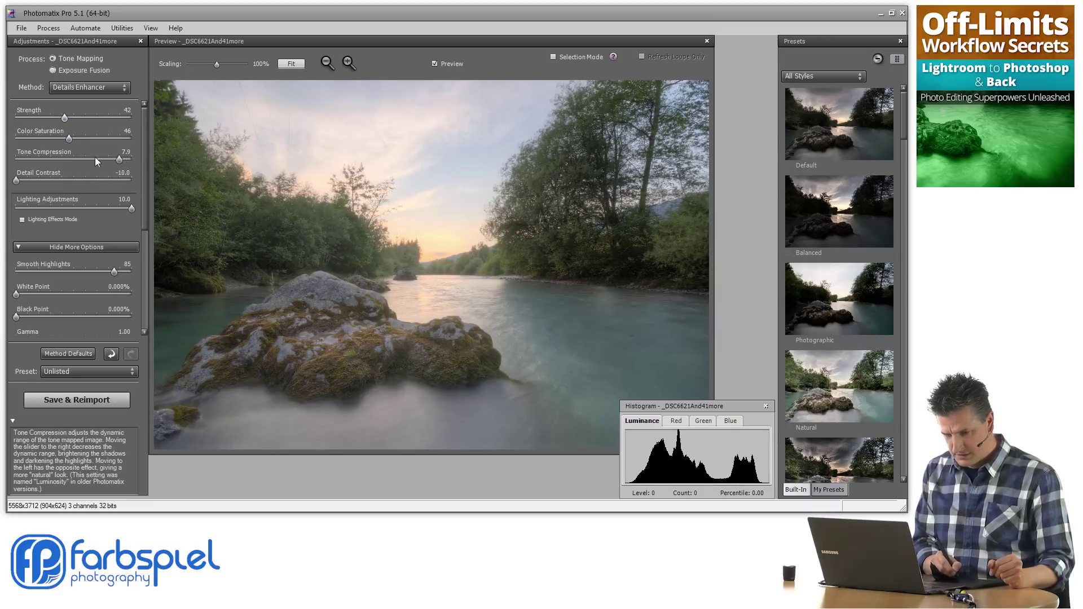
left_click_drag(110, 160, 133, 157)
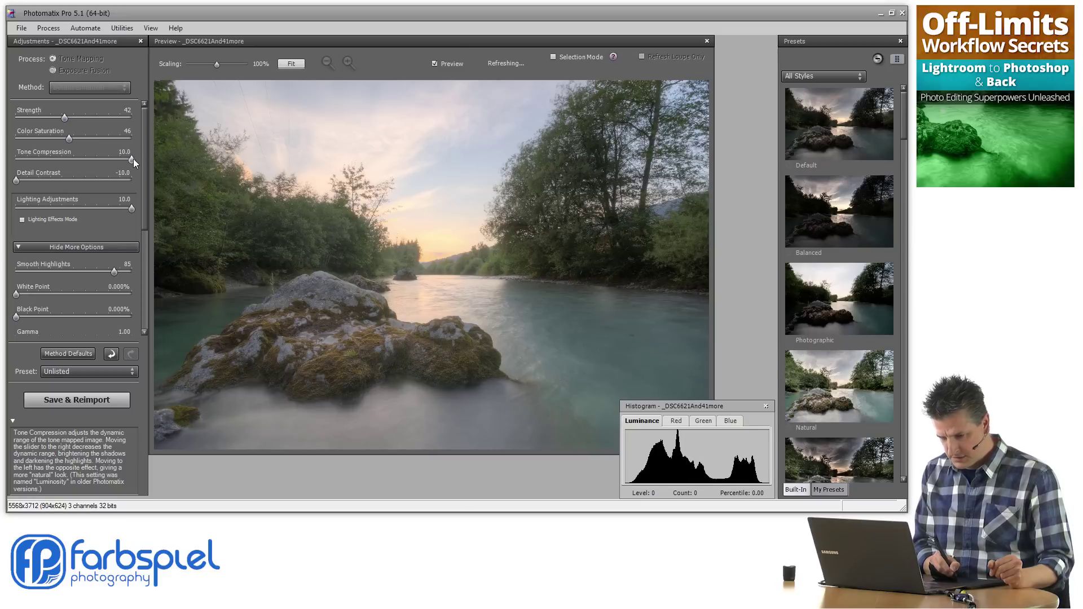
left_click(98, 158)
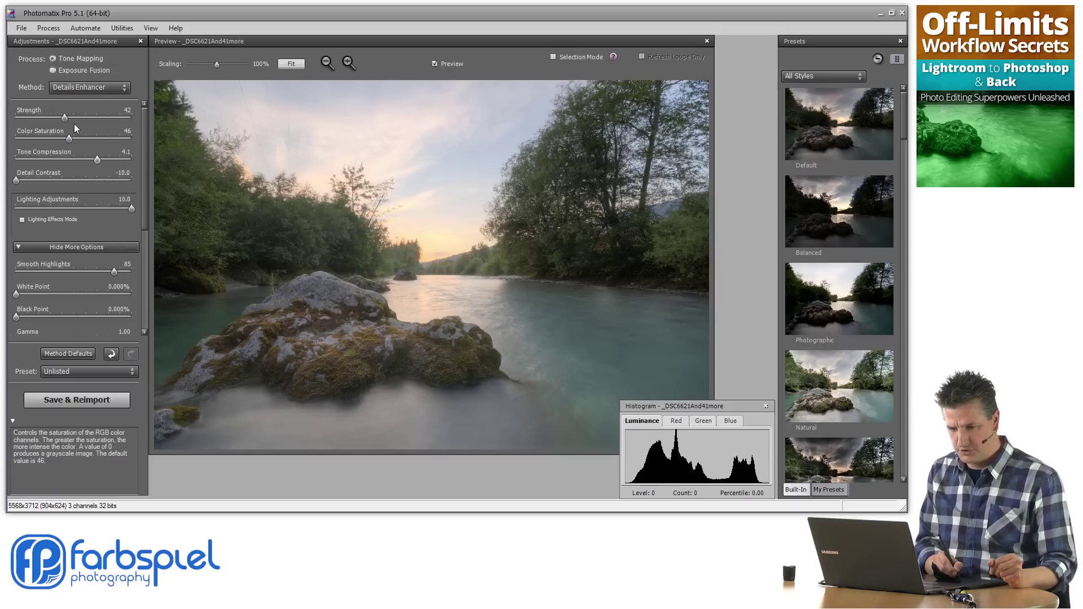
left_click_drag(64, 118, 76, 114)
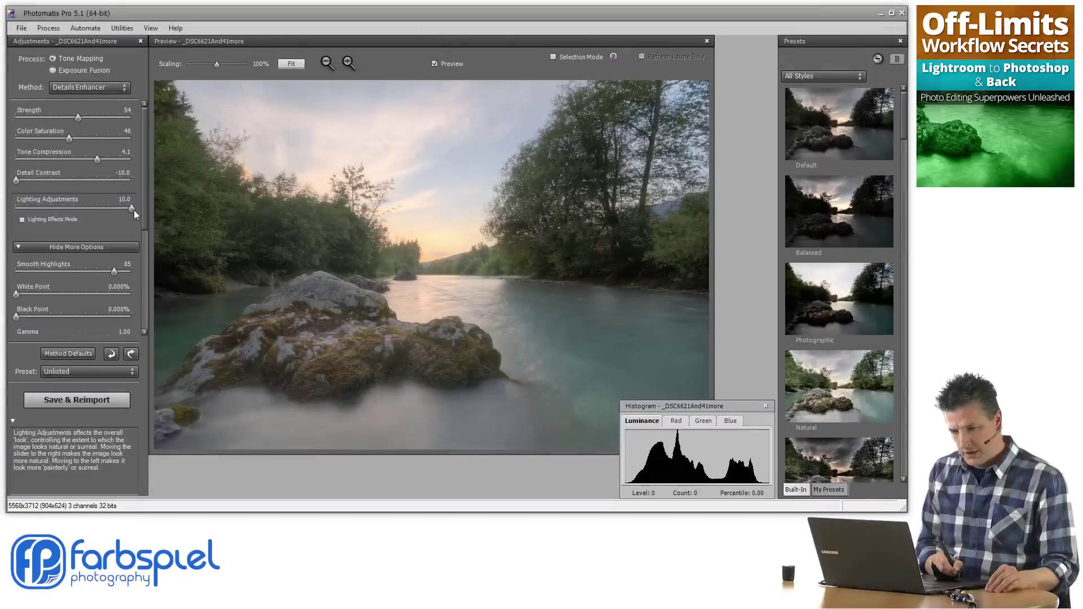
- Lower Lighting Adjustments to -3.9 for the tone-mapped river image
left_click_drag(114, 209, 99, 209)
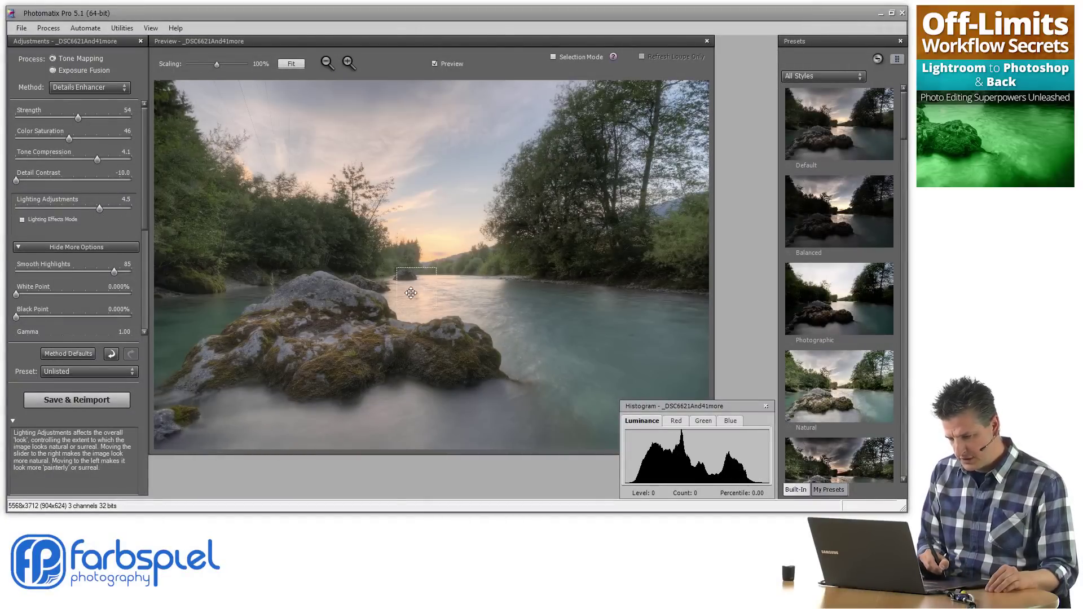
left_click_drag(100, 209, 82, 209)
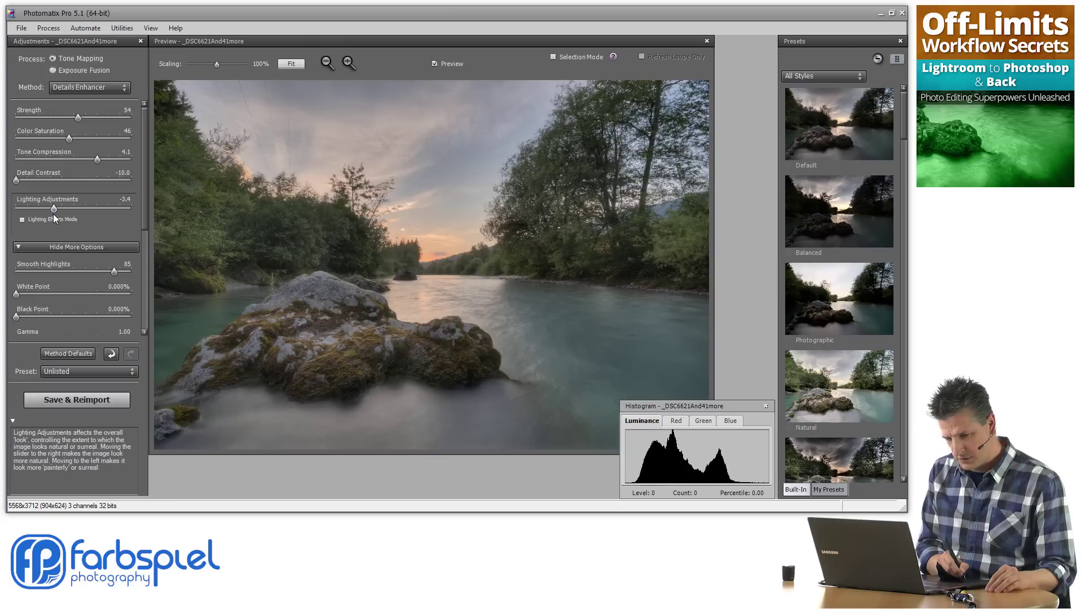
left_click_drag(49, 211, 44, 211)
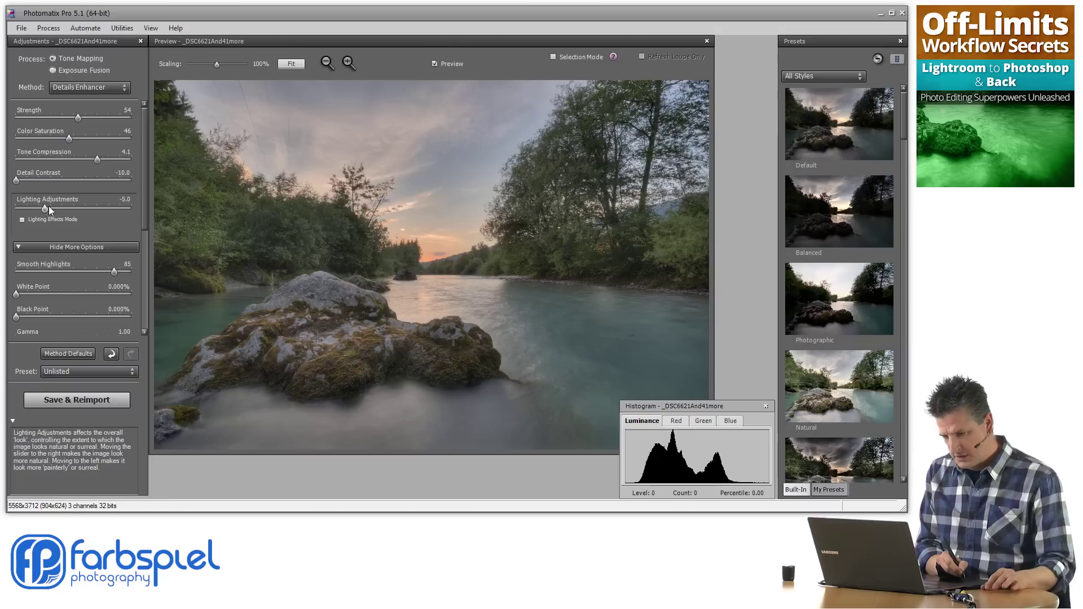
left_click_drag(50, 207, 55, 208)
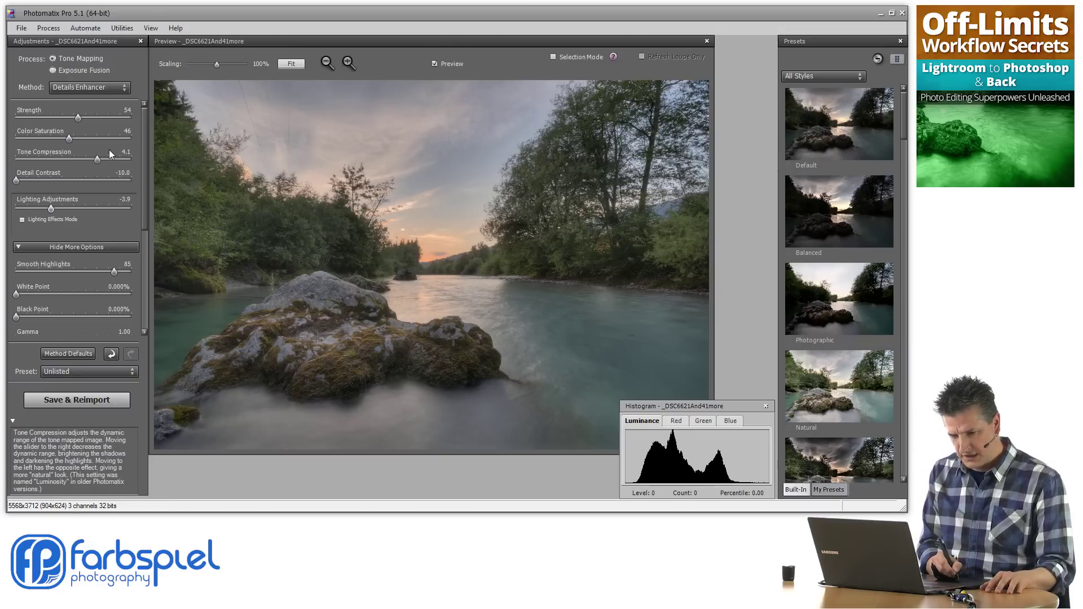
- Raise Tone Compression to 9.4 and Strength to 70
left_click_drag(100, 160, 127, 160)
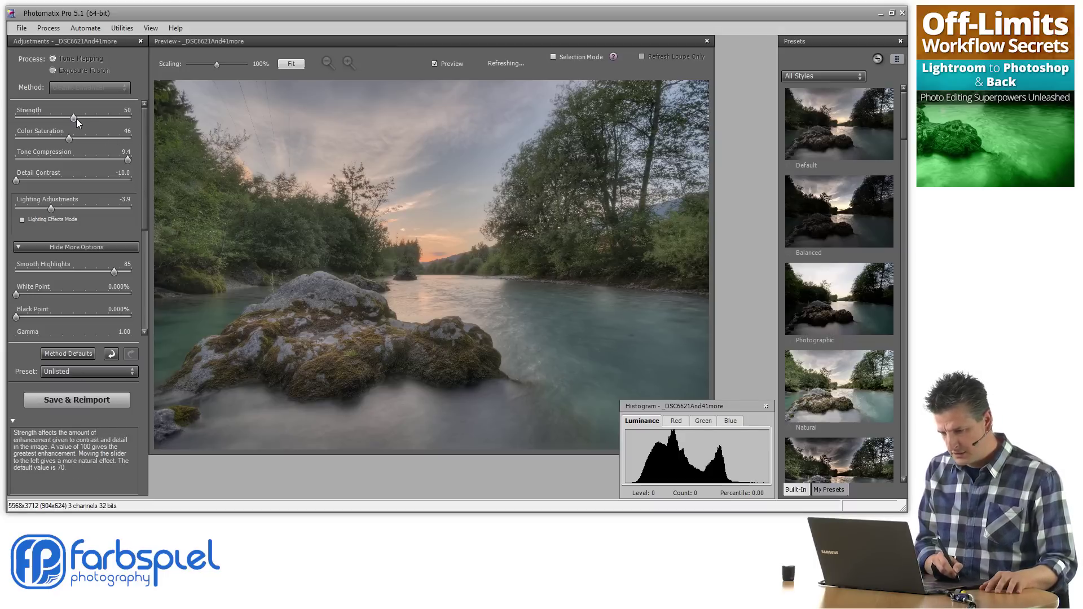
left_click_drag(82, 119, 97, 119)
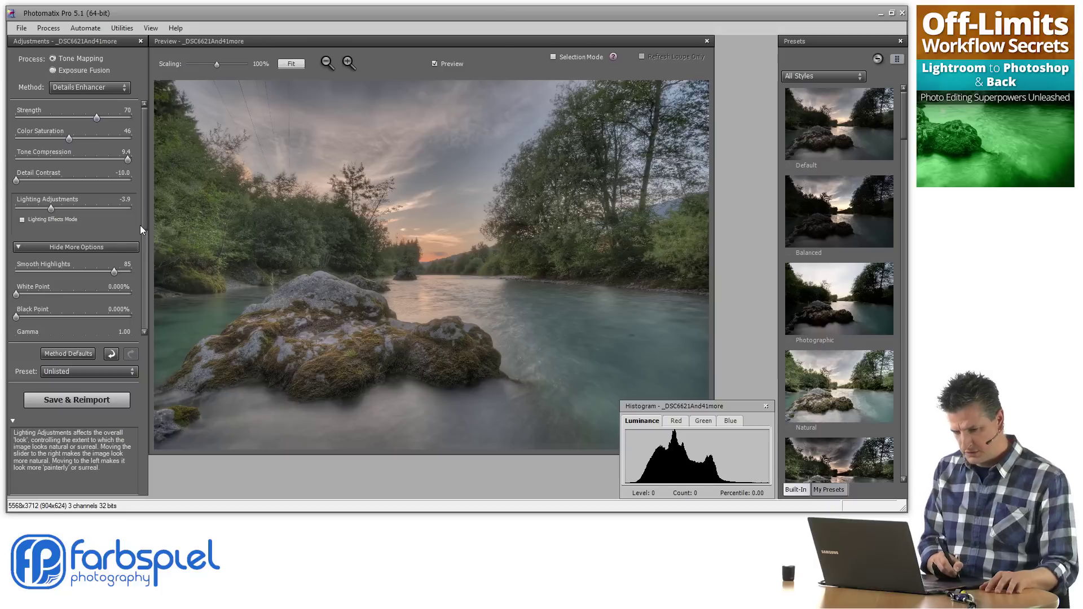
- Raise Micro-smoothing to near its maximum and settle it at 25.3 for the tone-mapped river image
left_click_drag(145, 216, 154, 261)
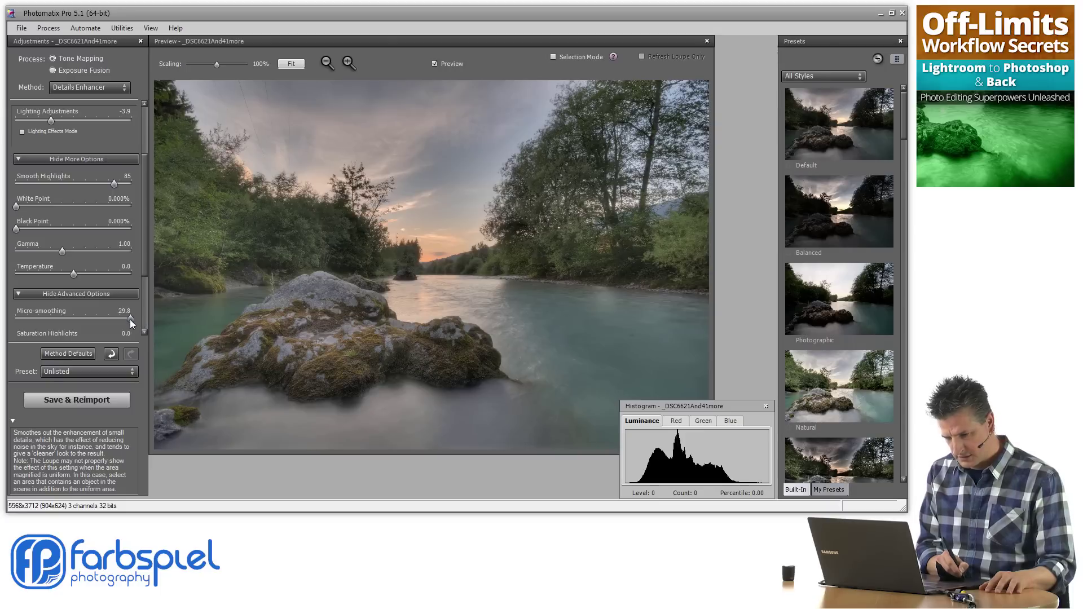
left_click_drag(120, 319, 117, 318)
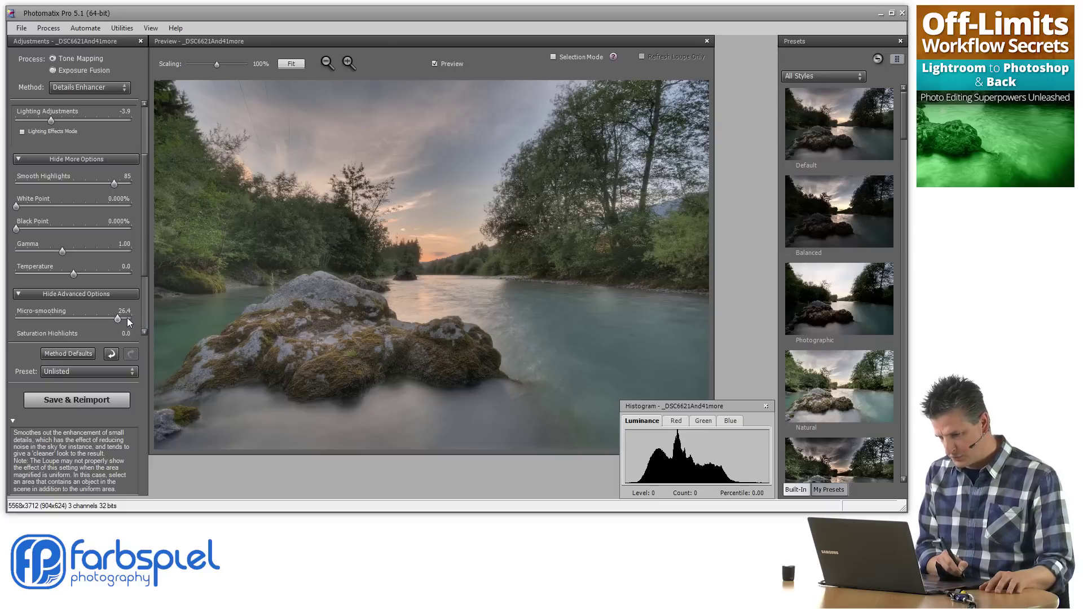
left_click_drag(116, 320, 120, 320)
- Raise Saturation Highlights in stages, through 3.0 and 3.9 to a slightly higher value
scroll(147, 254, "down", 1)
scroll(149, 271, "down", 1)
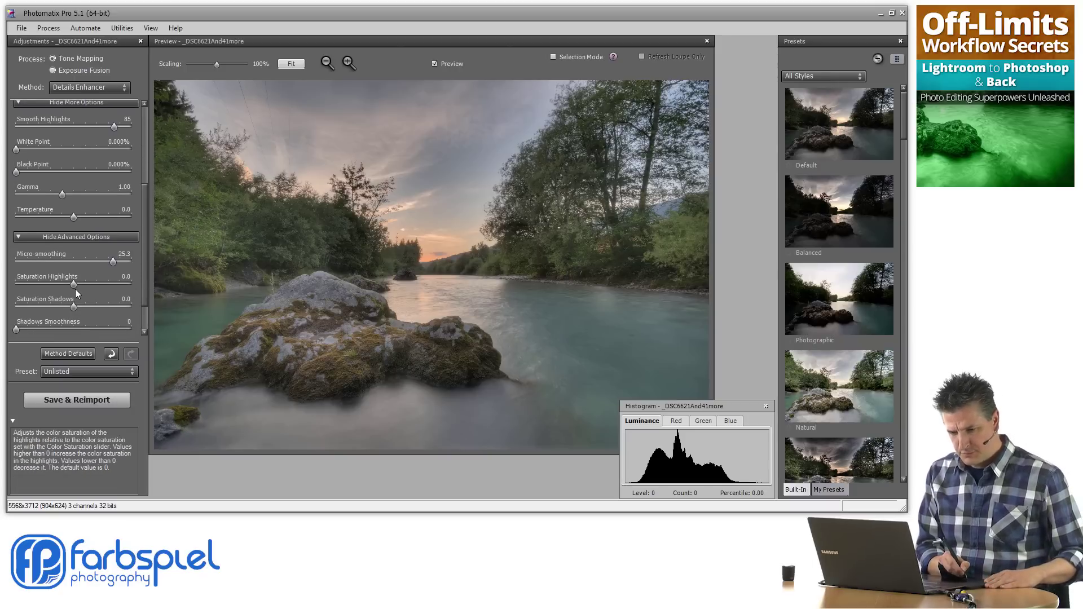
left_click_drag(74, 288, 91, 287)
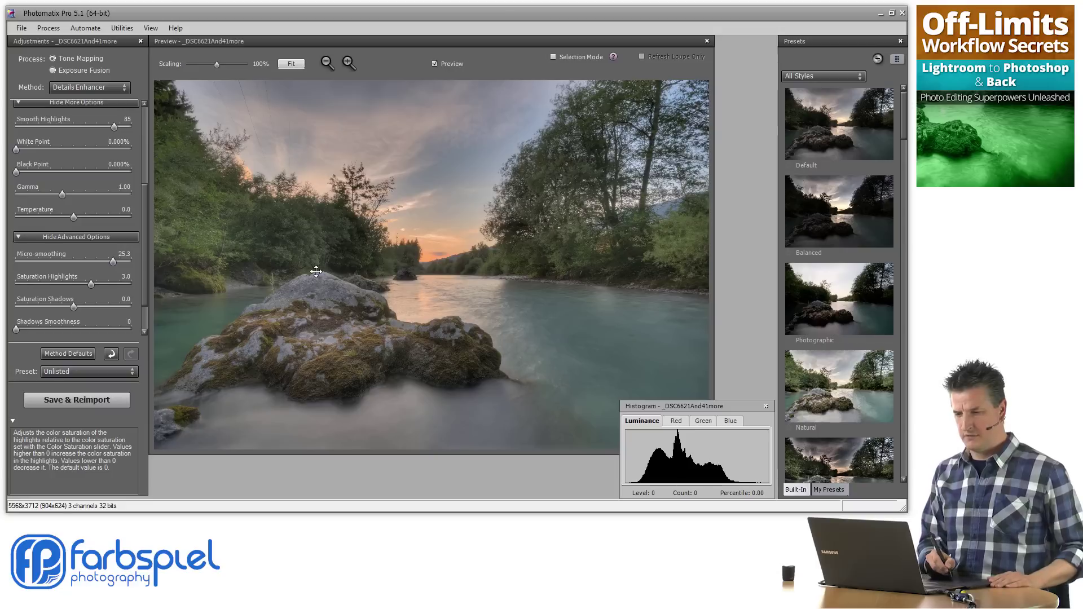
left_click_drag(96, 284, 97, 285)
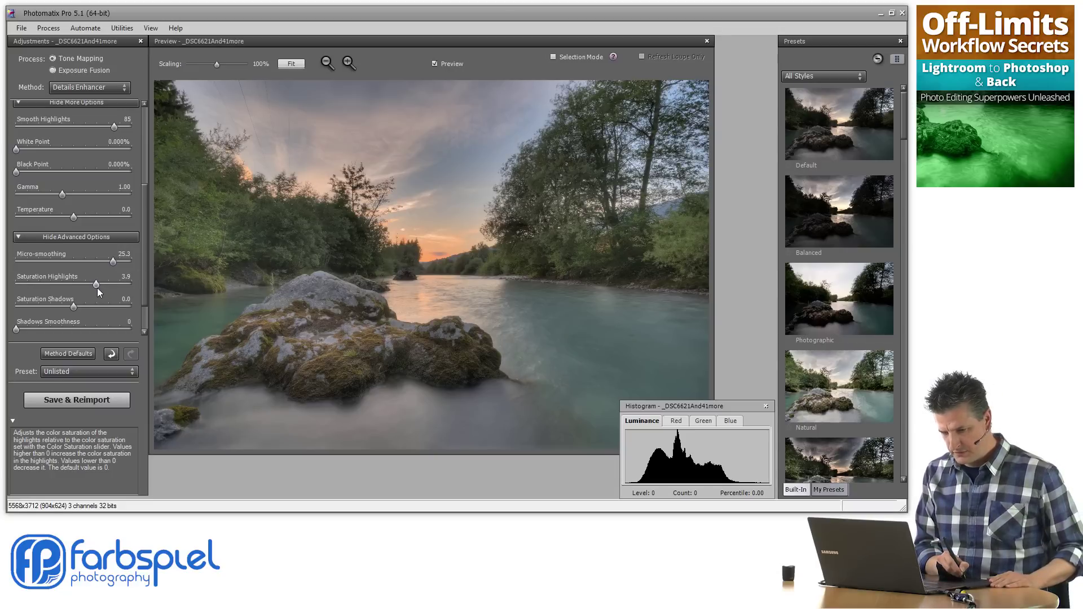
left_click_drag(106, 286, 107, 286)
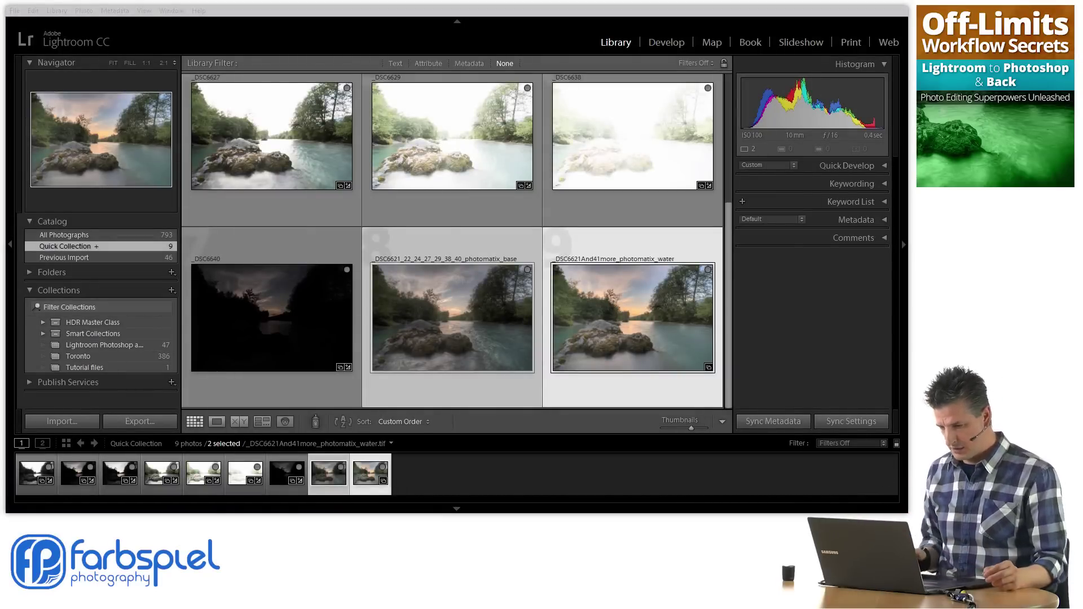
- In Lightroom, make the photomatix_base image active and compare it side by side with the photomatix_water version in Survey view
left_click(466, 300)
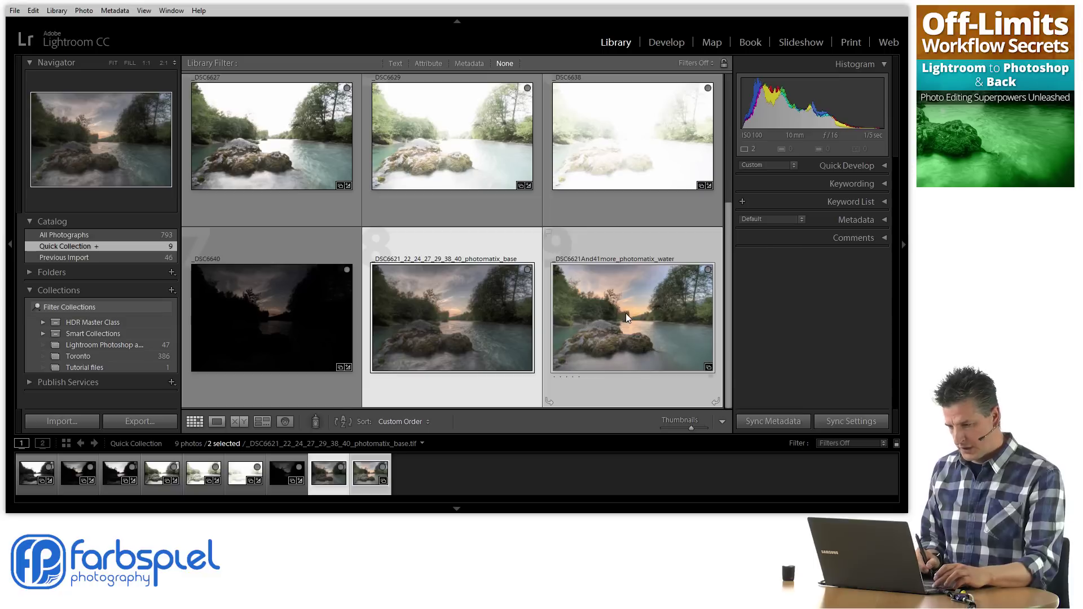
left_click(264, 422)
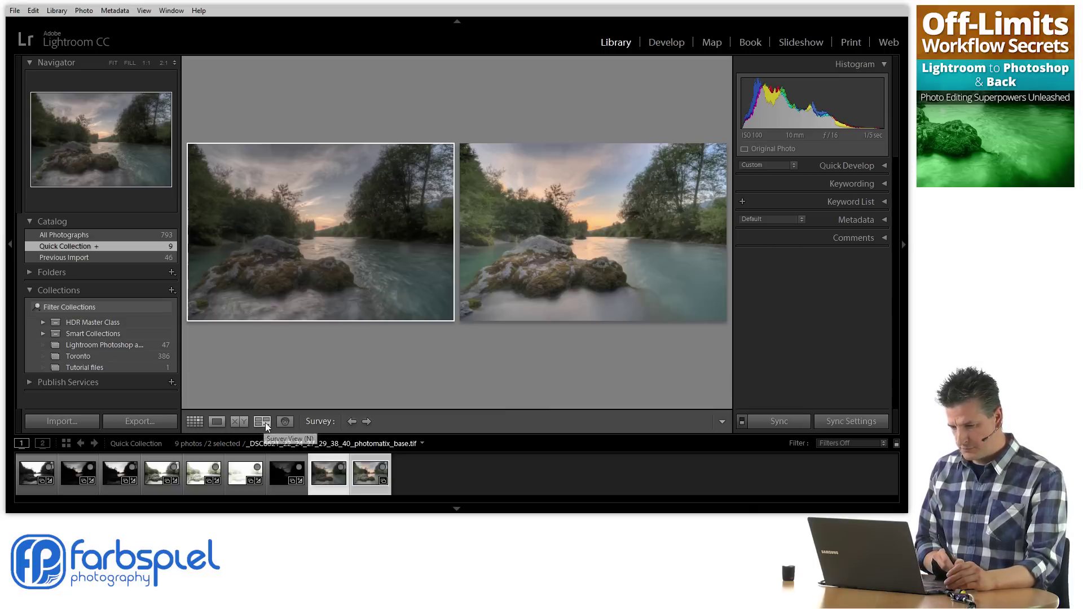